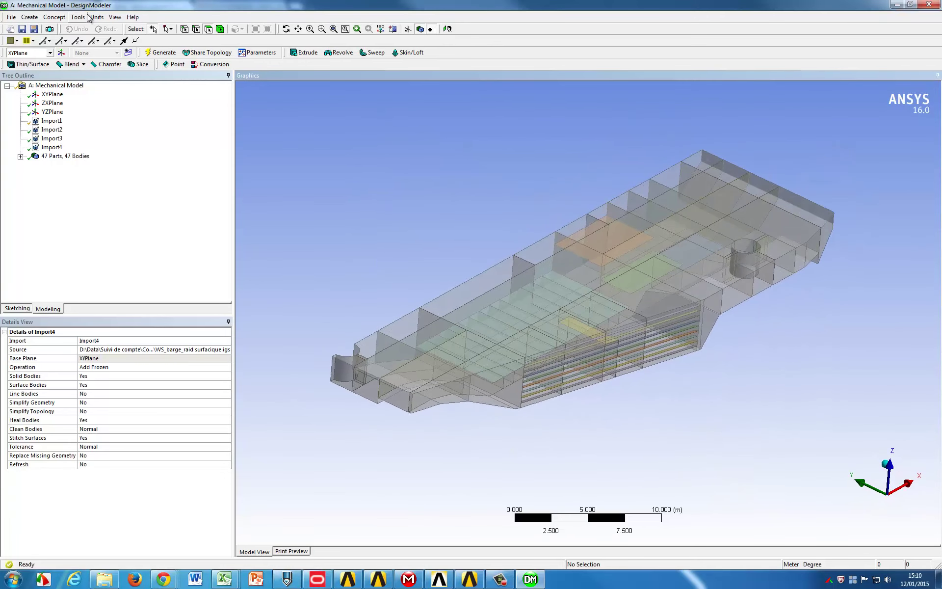
Turn off Frozen Body Transparency so the barge bodies render opaque
left_click(115, 17)
left_click(162, 74)
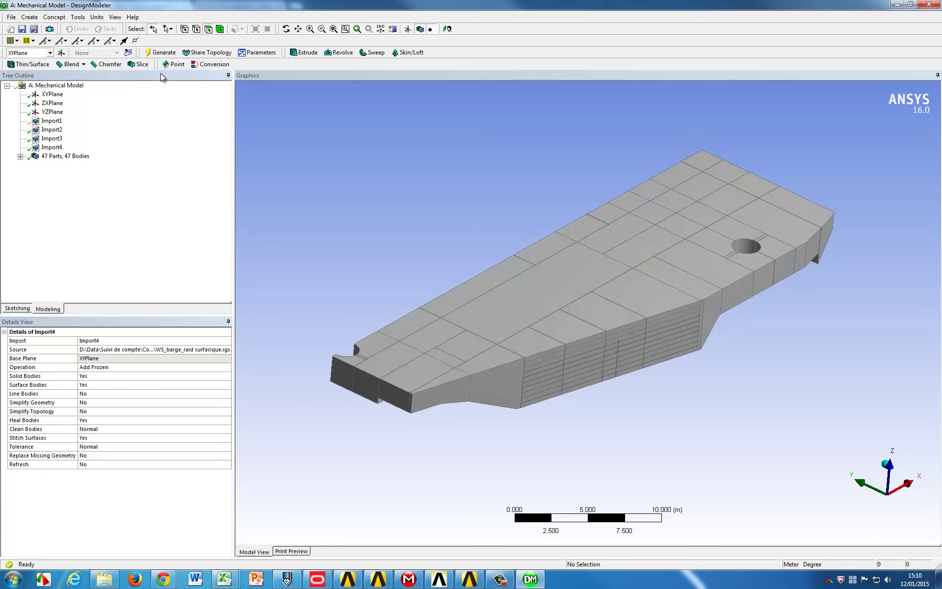
Add a body operation of type Imprint Faces and generate it across all bodies
left_click(30, 18)
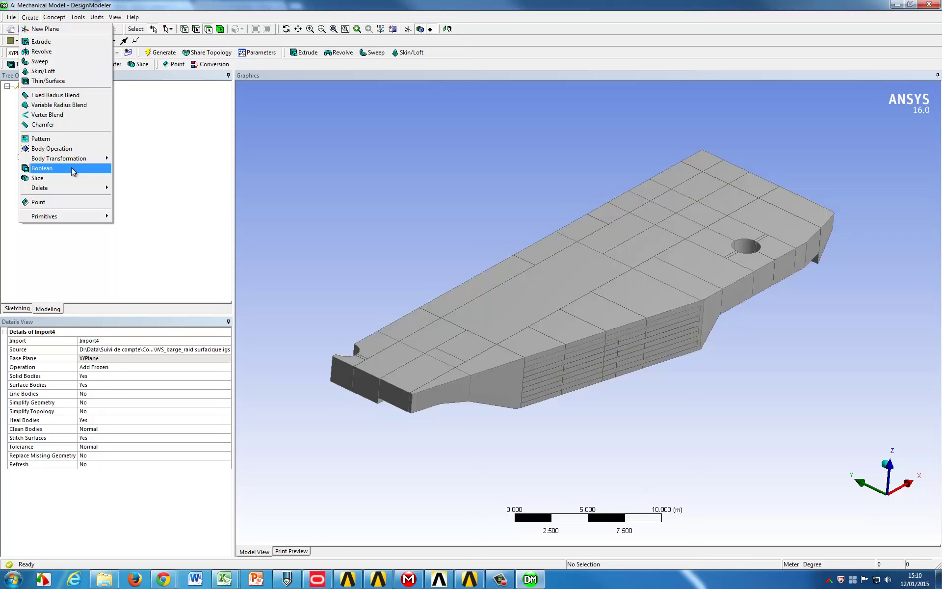
left_click(52, 148)
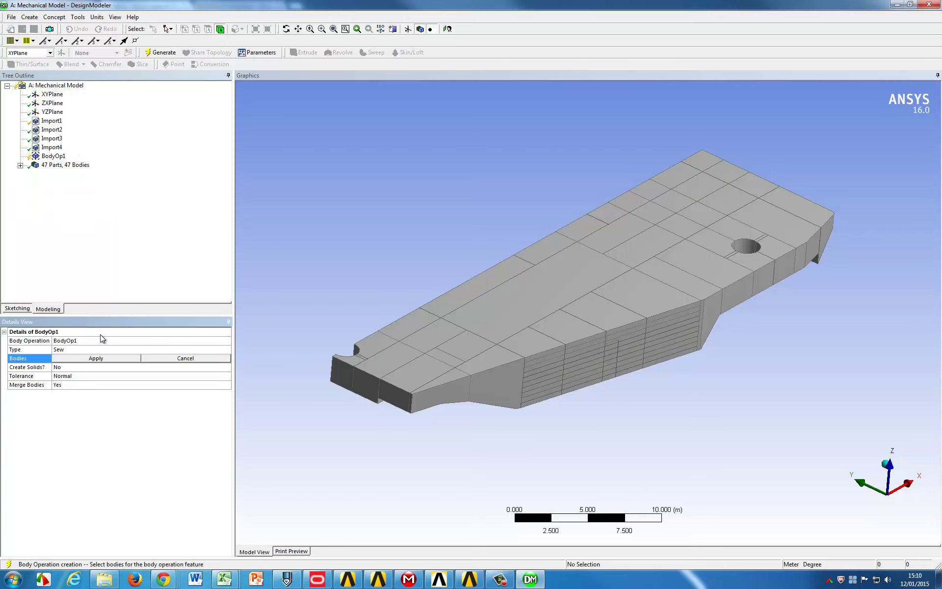
left_click(123, 349)
left_click(226, 351)
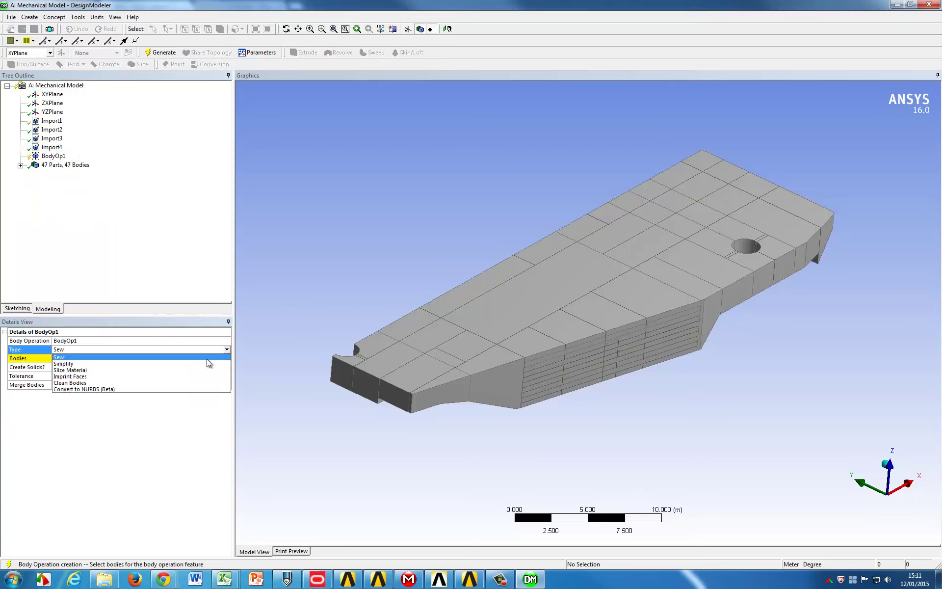
left_click(172, 377)
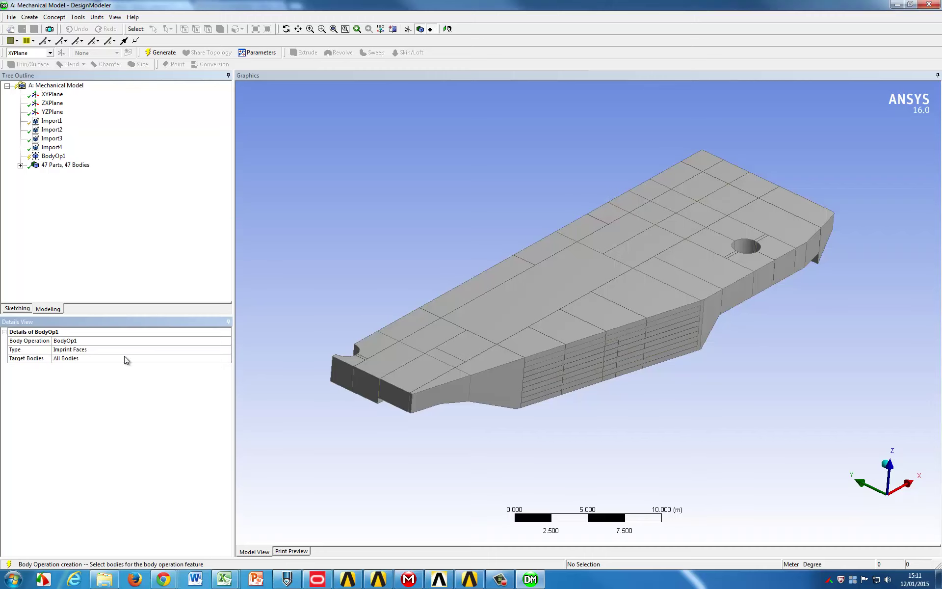
left_click(151, 53)
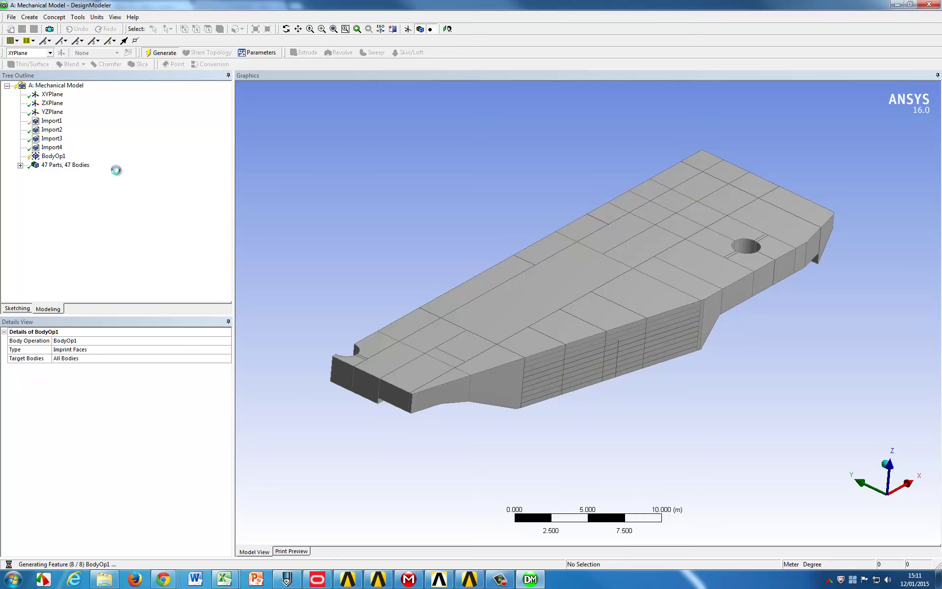
Launch the Model cell in Mechanical from the Workbench project schematic
key("alt+Tab")
left_click(263, 128)
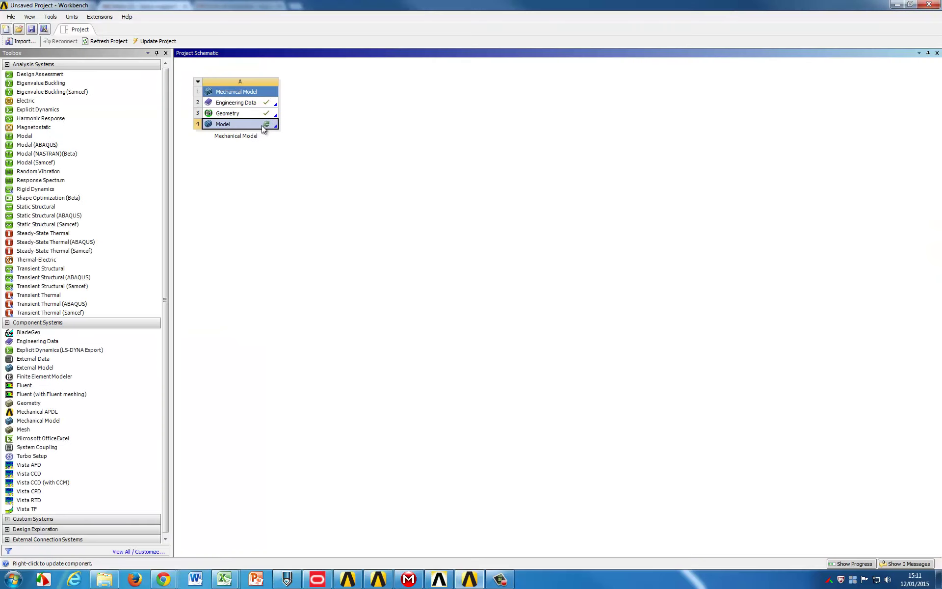
double_click(244, 126)
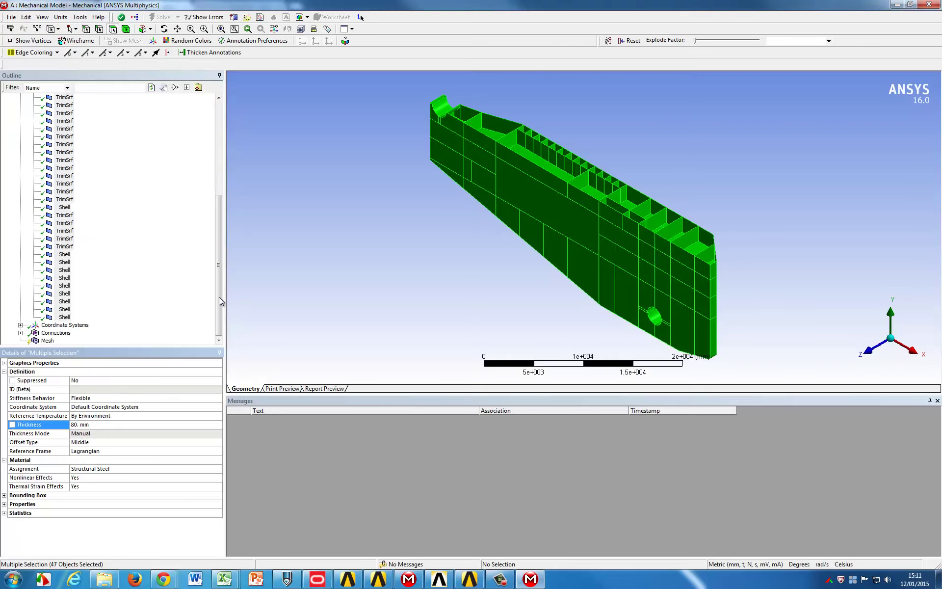
Set the mesh Relevance Center to Fine and the advanced size function to Fixed
left_click_drag(219, 300, 237, 147)
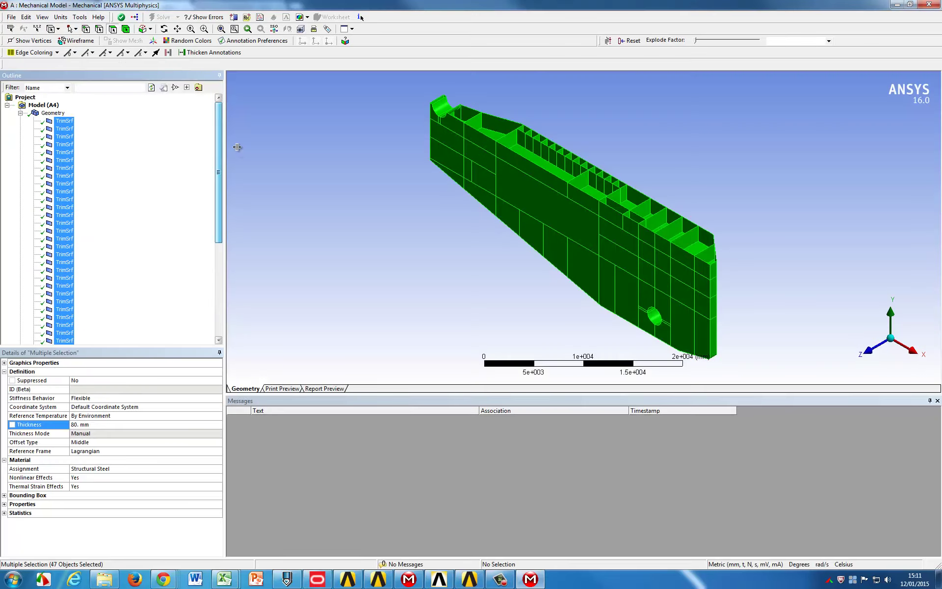
left_click(20, 112)
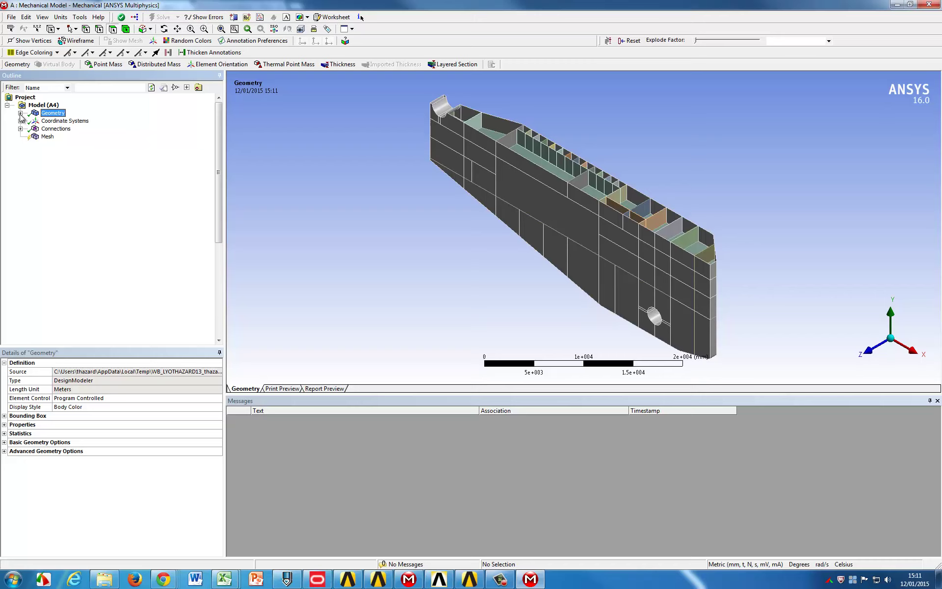
left_click(45, 137)
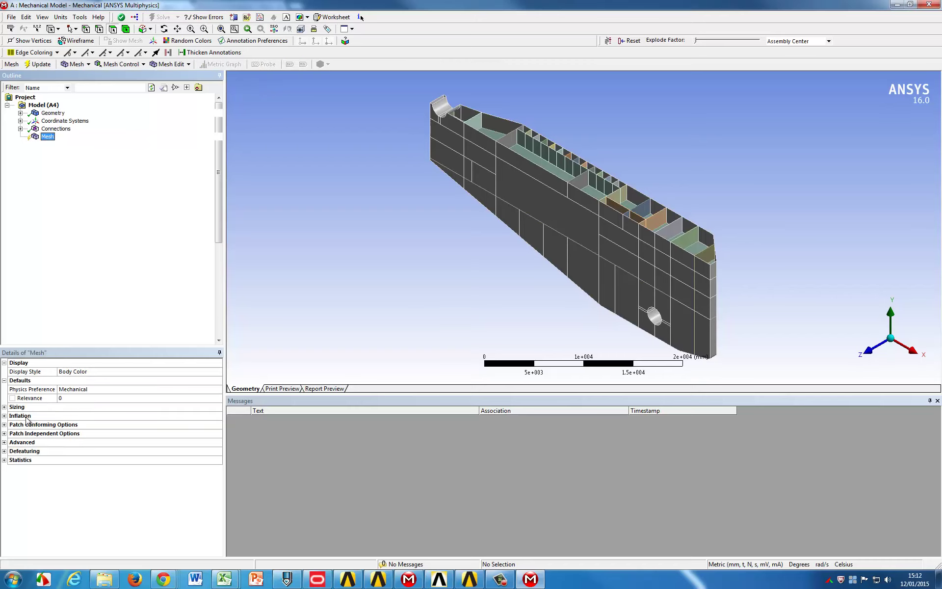
left_click(4, 407)
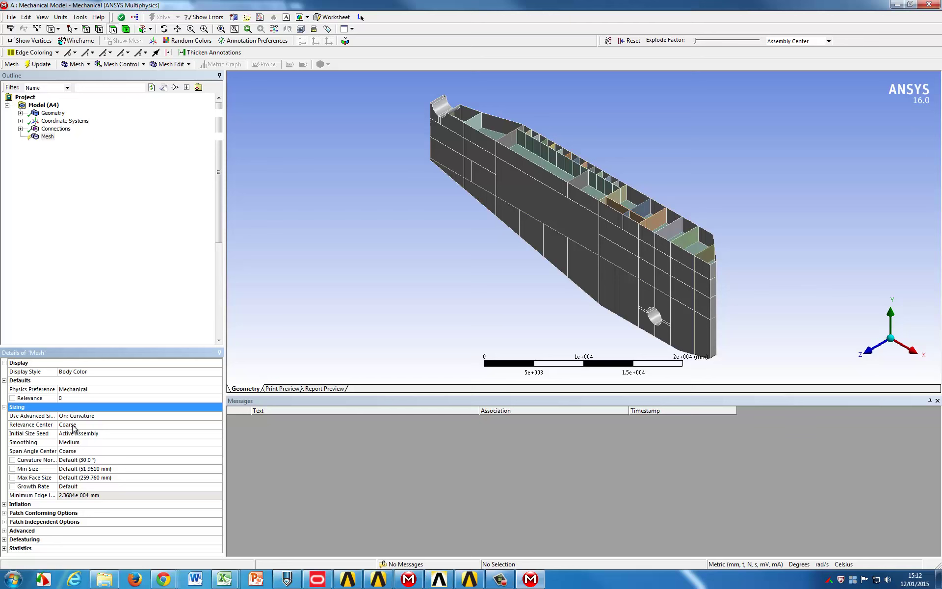
left_click(73, 428)
left_click(94, 425)
left_click(116, 418)
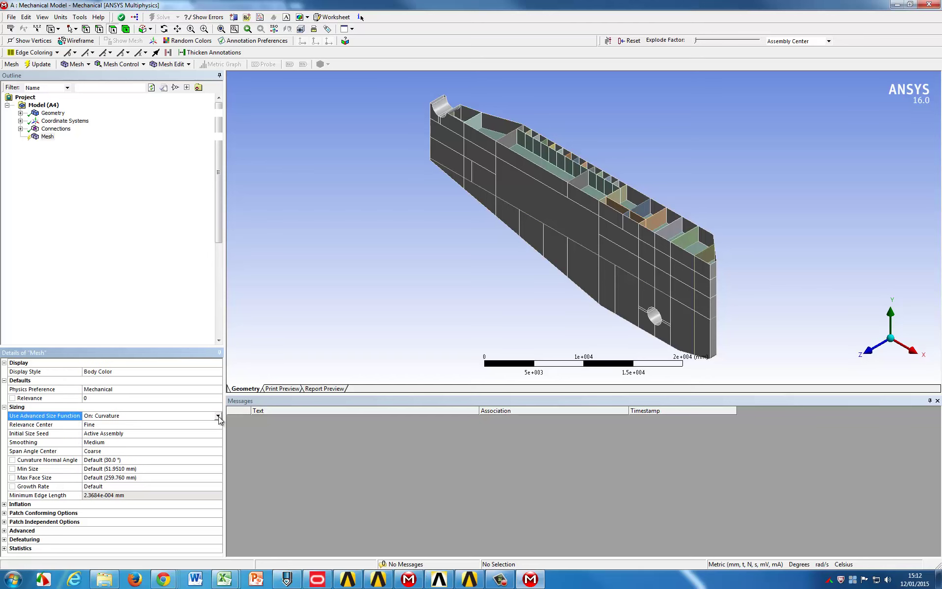
left_click(219, 420)
left_click(160, 450)
Set the minimum size to 100 mm and the maximum face size to 200 mm
left_click(123, 450)
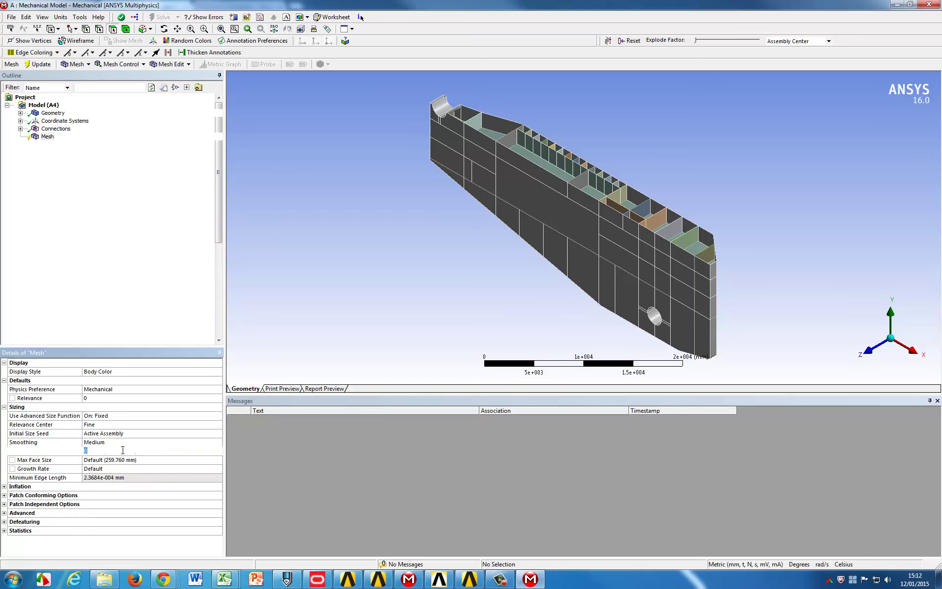
type("100")
key("Return")
left_click(119, 458)
type("20")
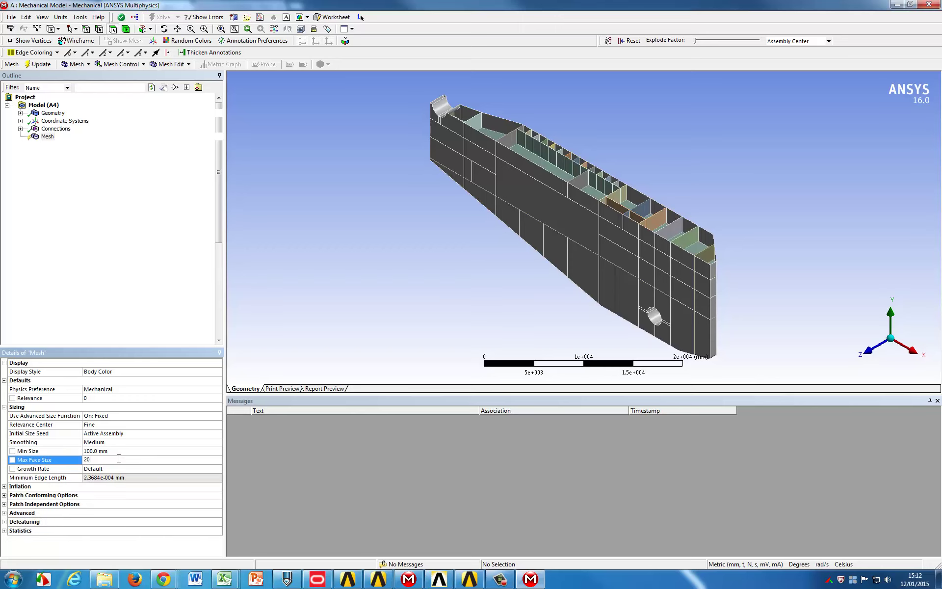
type("0")
key("Return")
middle_click_drag(544, 285, 682, 201)
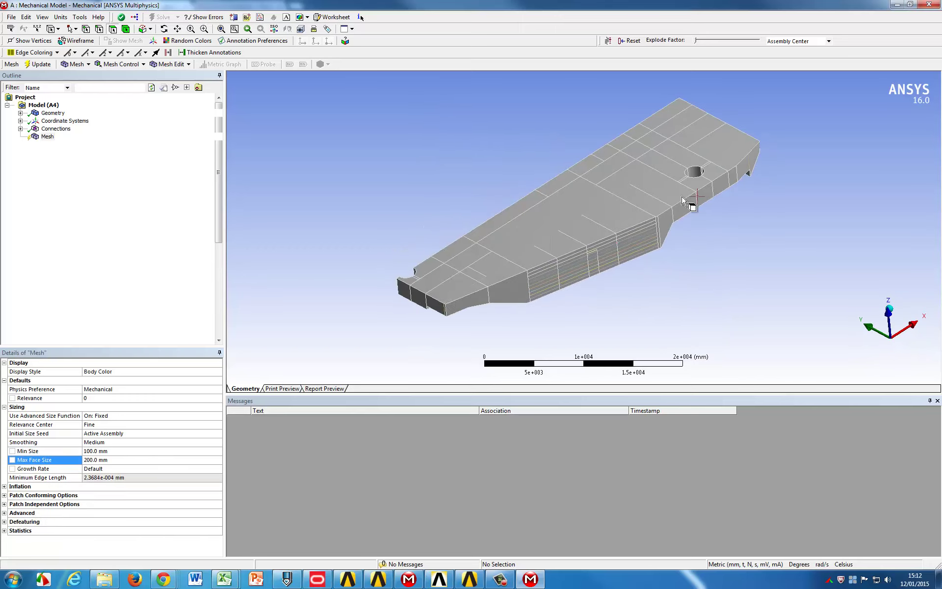
Generate the shell mesh for the barge
scroll(595, 234, "up", 2)
right_click(47, 136)
left_click(88, 169)
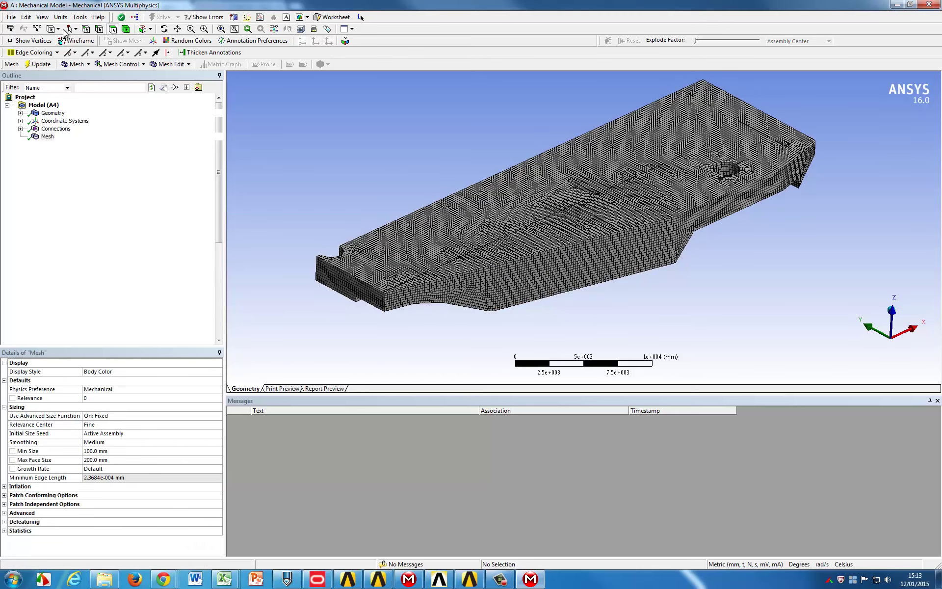
Colour the mesh edges by connection and view the meshed barge from a new angle
left_click(37, 52)
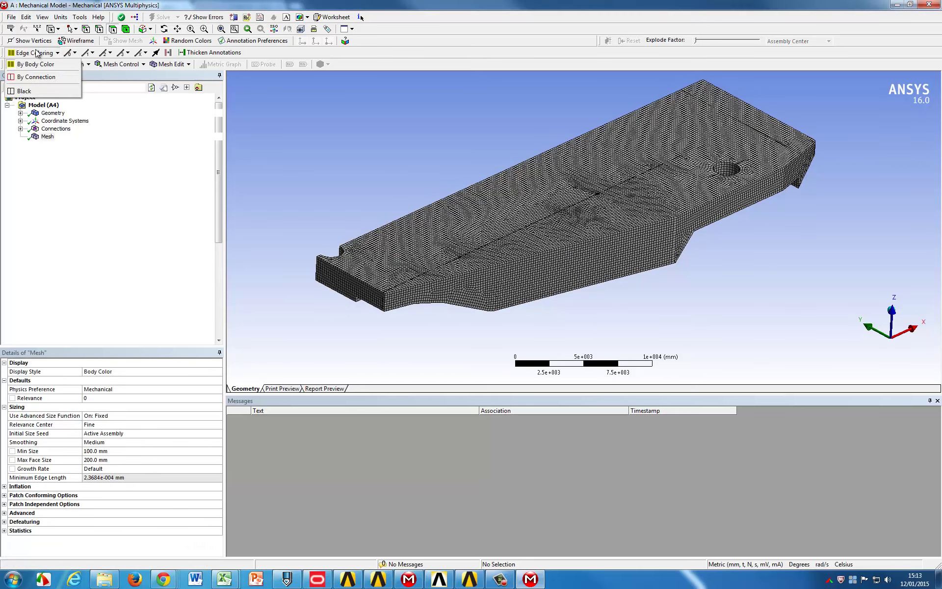
left_click(36, 76)
left_click_drag(525, 236, 572, 243)
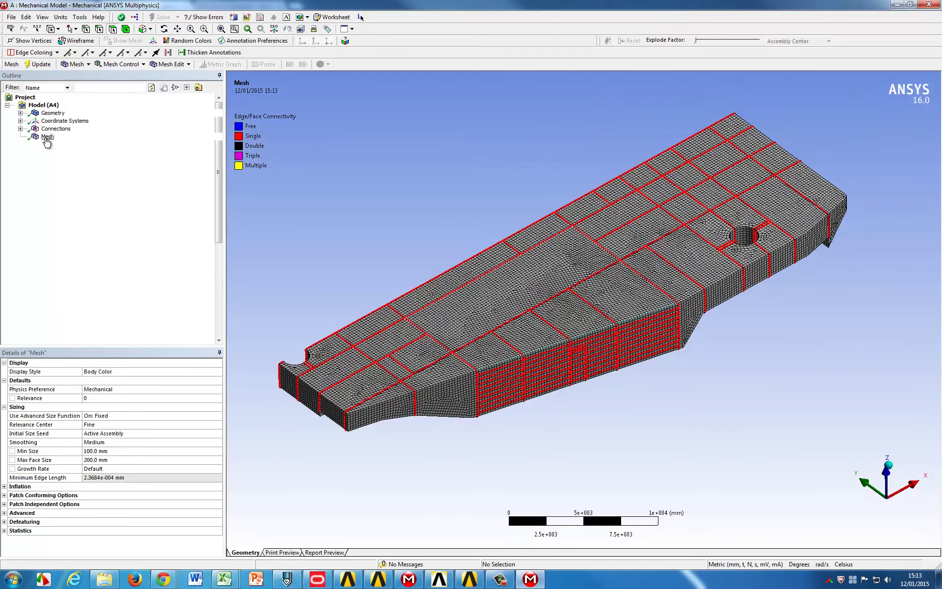
Add a mesh connection group, detect connections between the shell bodies, and generate them
right_click(47, 139)
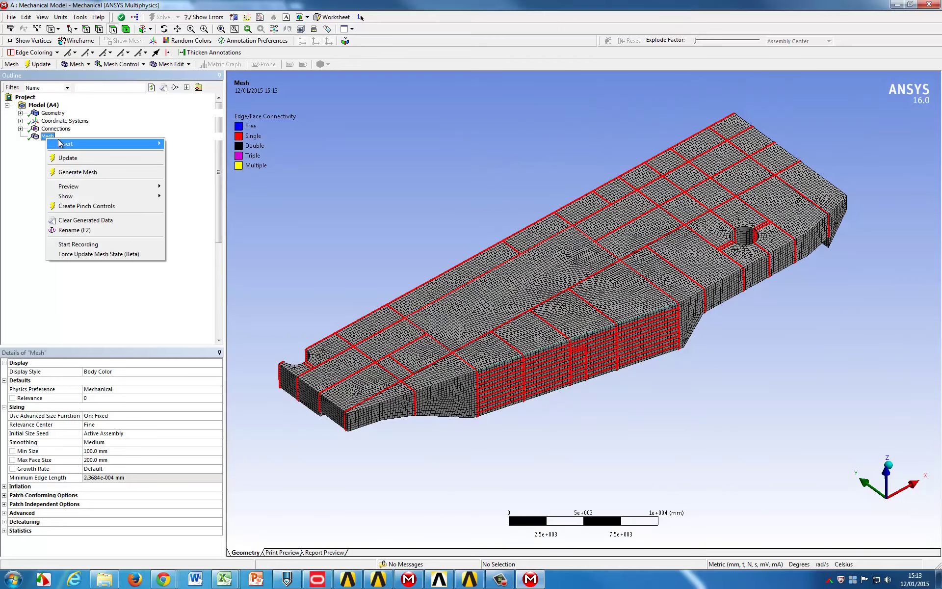
mouse_move(63, 143)
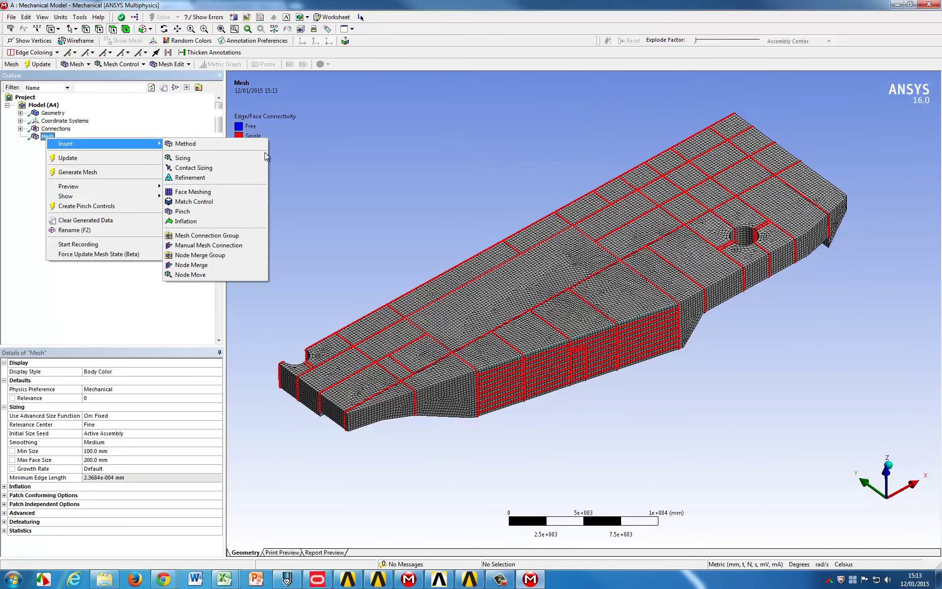
left_click(240, 235)
left_click(73, 152)
right_click(72, 153)
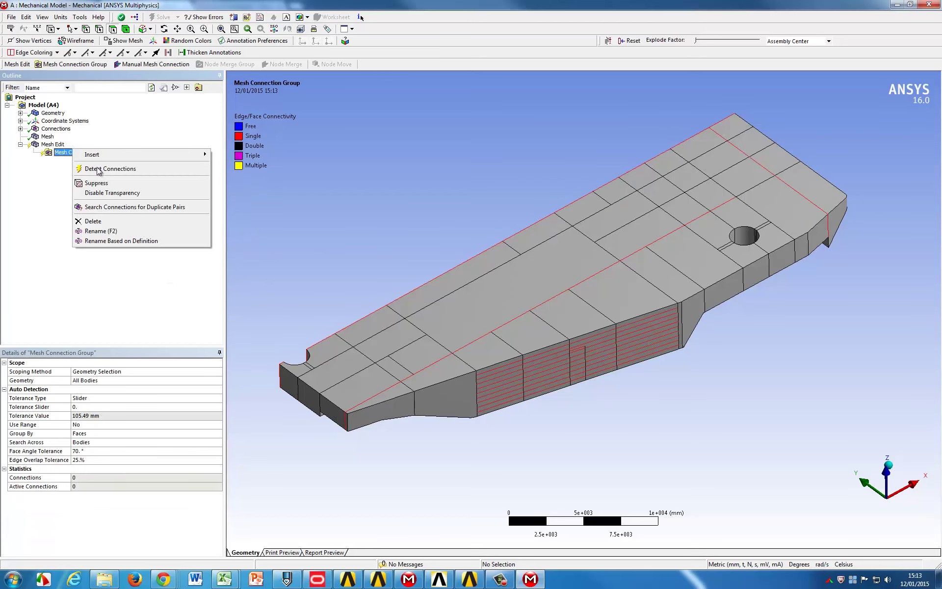
left_click(100, 172)
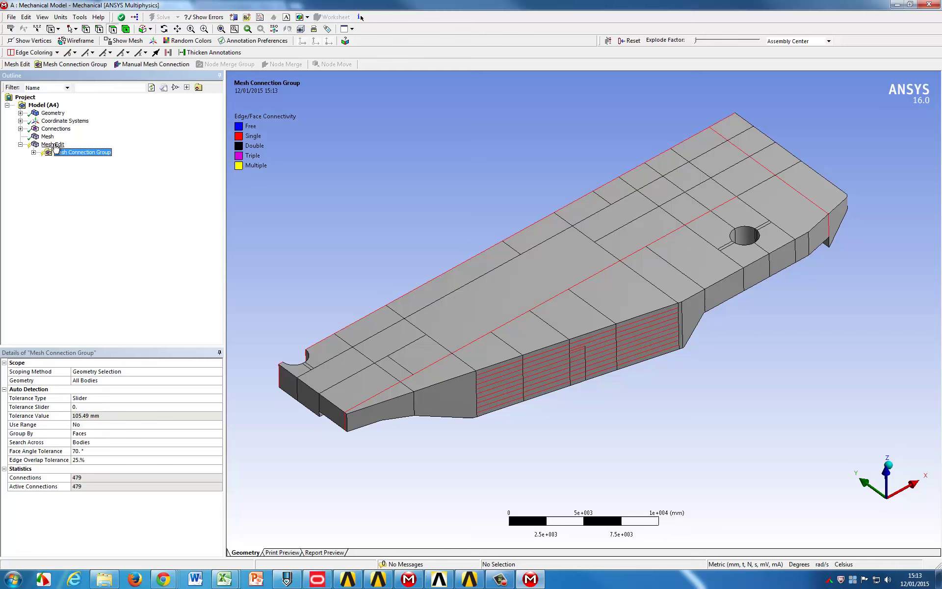
right_click(53, 145)
left_click(78, 164)
left_click(36, 137)
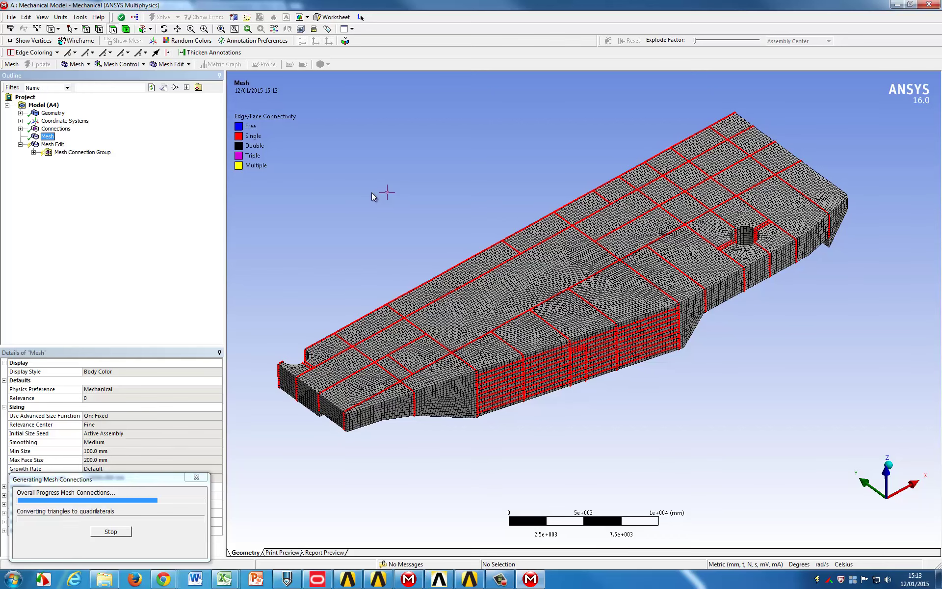
middle_click_drag(555, 355, 530, 309)
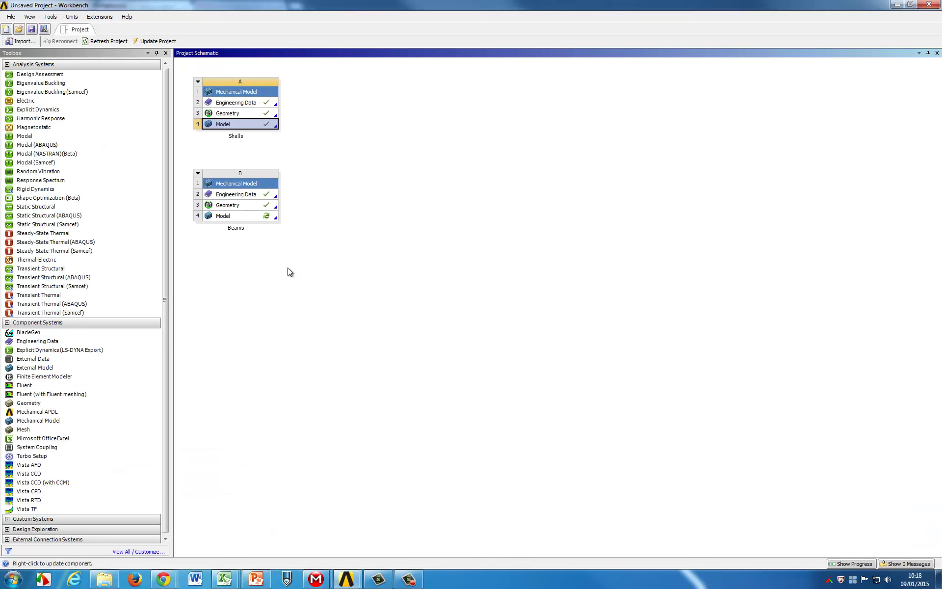
Open the Beams model and show its truss with thick shells and beams
left_click(246, 220)
double_click(246, 220)
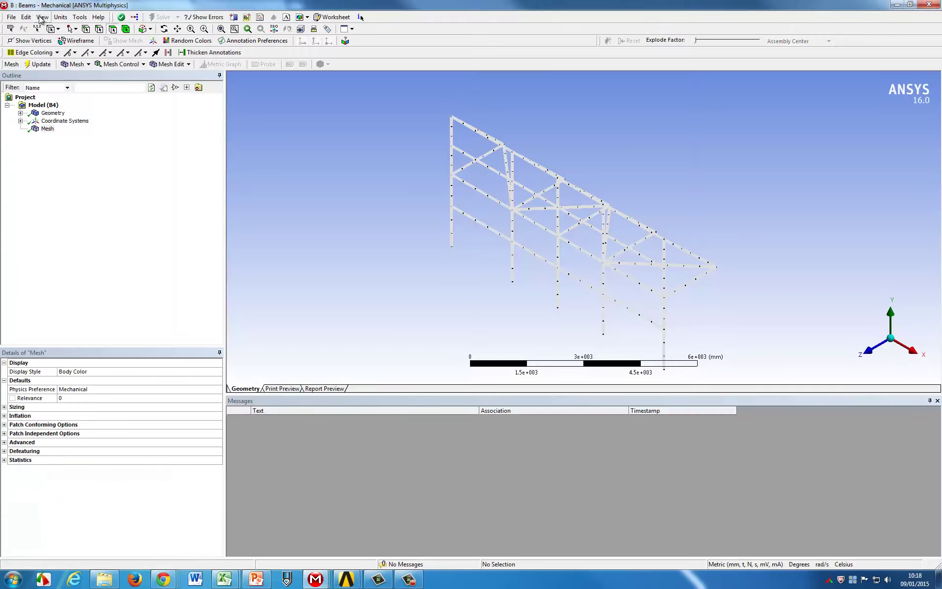
left_click(42, 17)
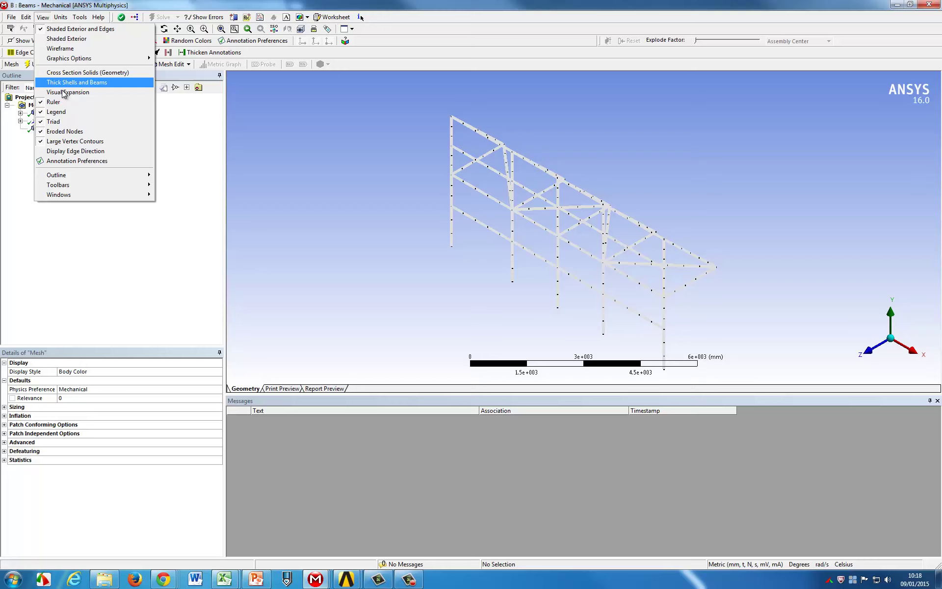
left_click(68, 82)
middle_click_drag(505, 347, 654, 283)
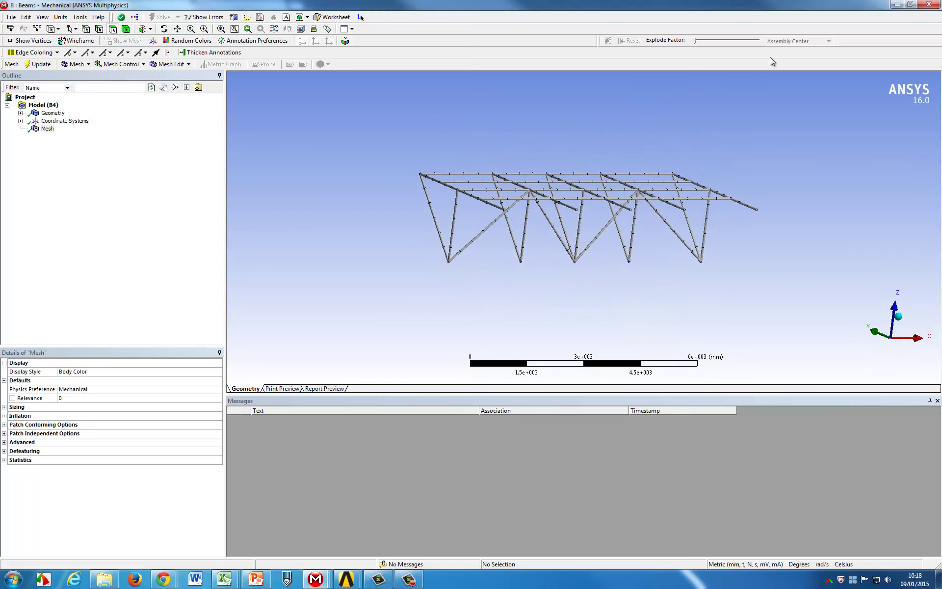
Add a Modal system beside Shells and feed both the Shells and Beams models into it
left_click(929, 4)
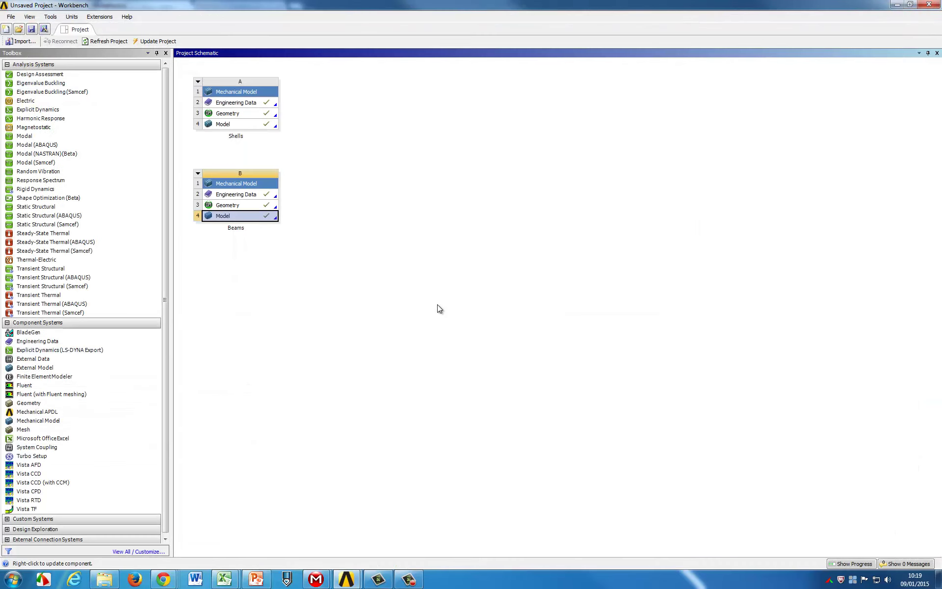
double_click(24, 136)
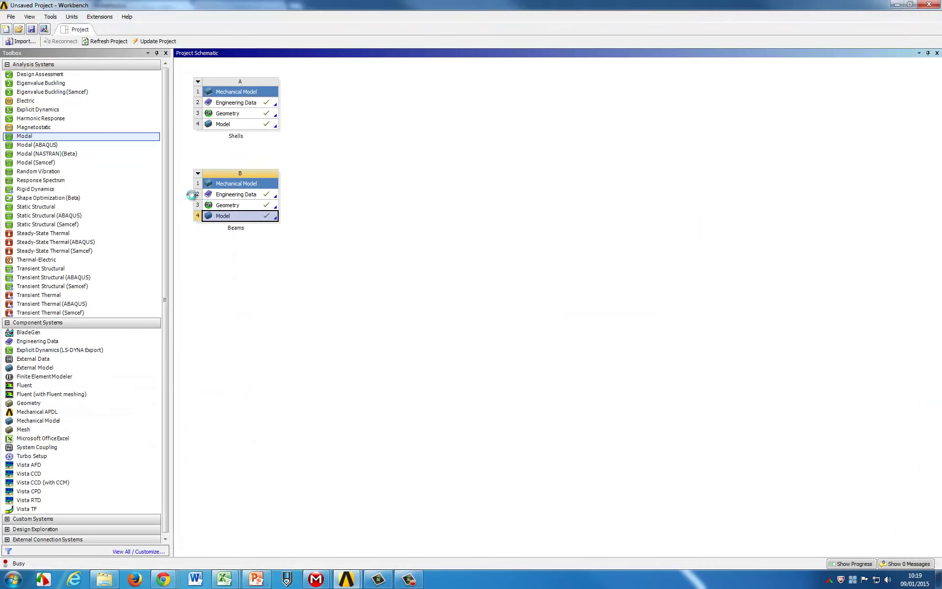
left_click_drag(248, 275, 350, 116)
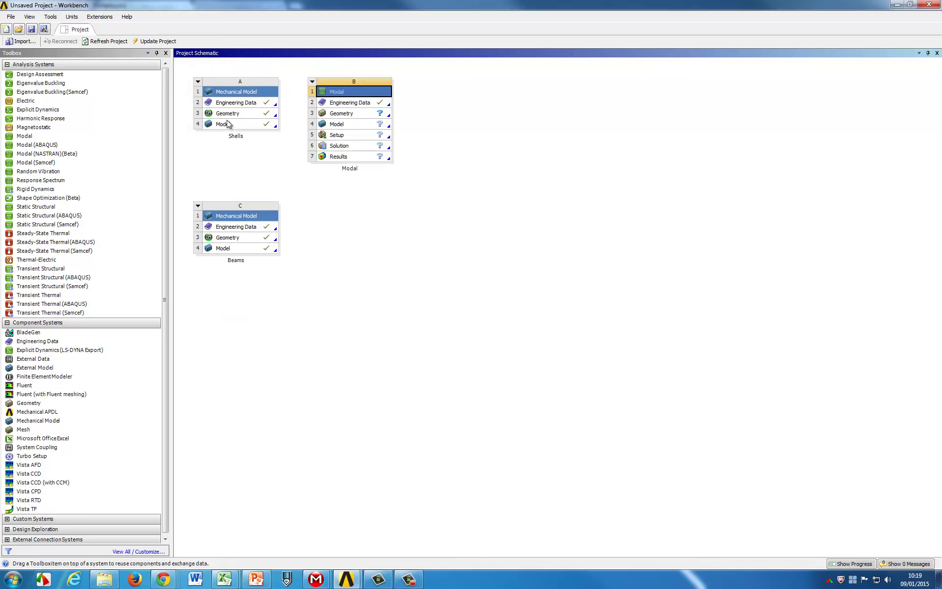
left_click_drag(228, 123, 336, 129)
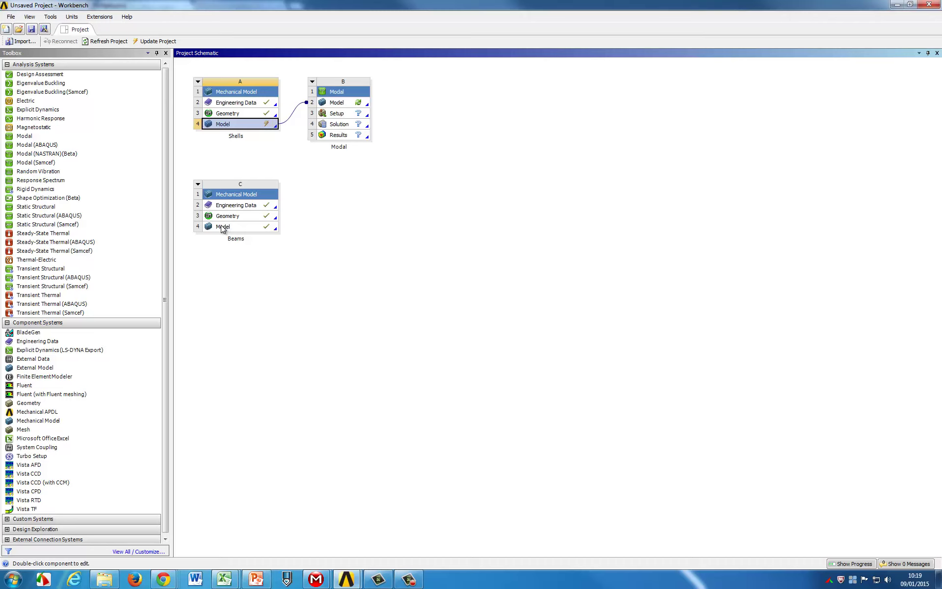
left_click_drag(223, 228, 338, 106)
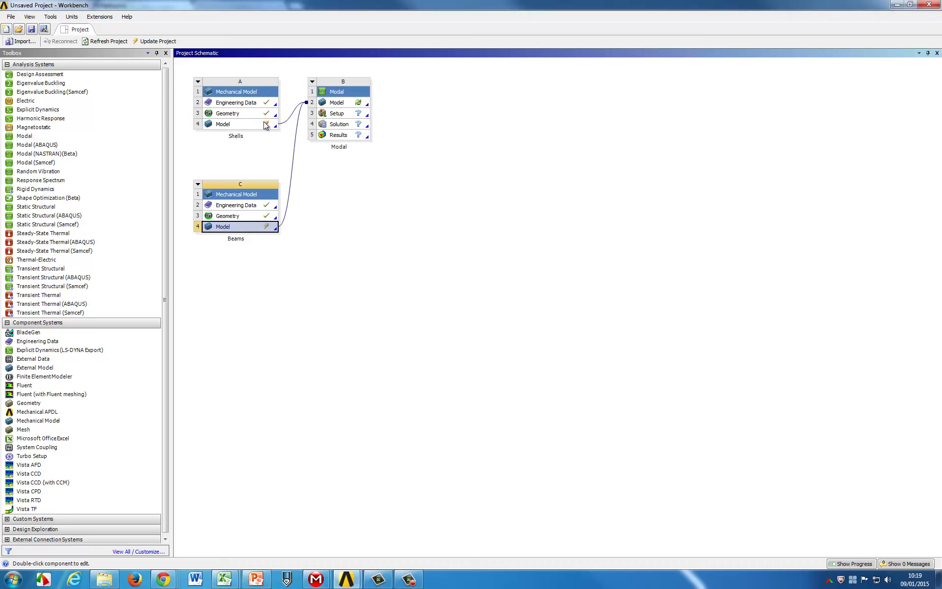
Update the Modal model and open the combined barge-and-truss model in Mechanical
left_click(352, 107)
double_click(352, 107)
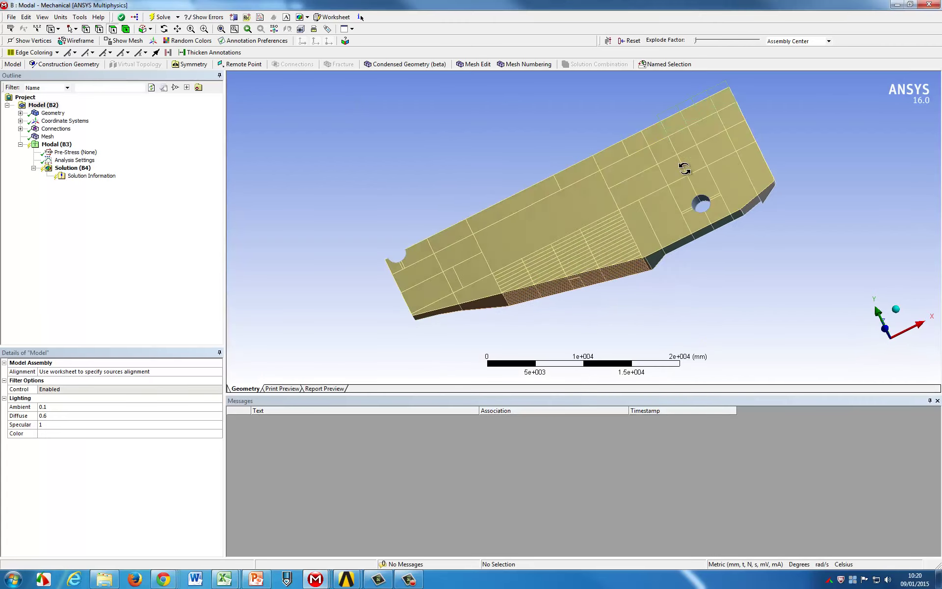
mouse_move(662, 157)
middle_mouse_down()
mouse_move(694, 120)
mouse_move(667, 145)
middle_mouse_up()
Display the shells and beams with their real thickness
left_click(42, 16)
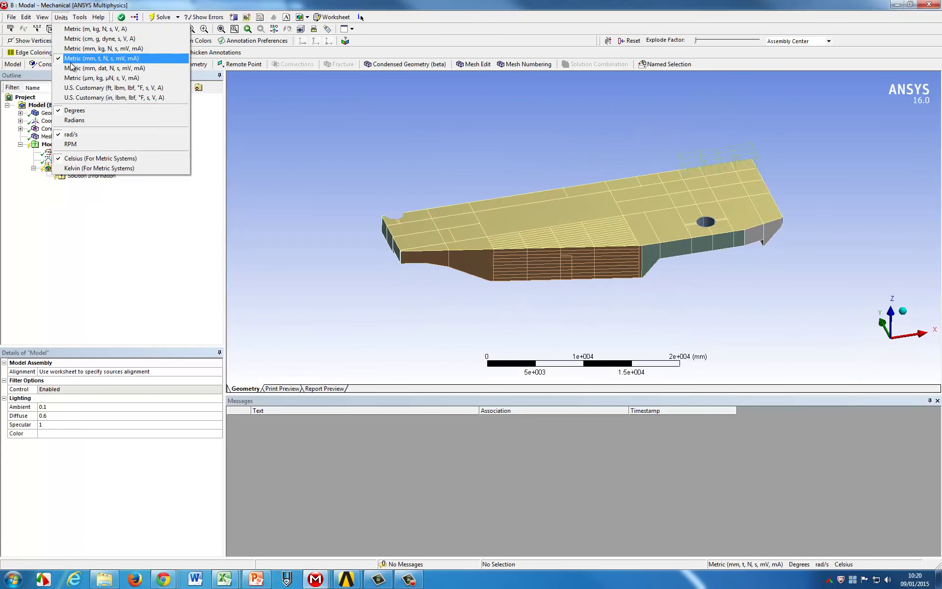
left_click(45, 19)
left_click(45, 19)
left_click(63, 73)
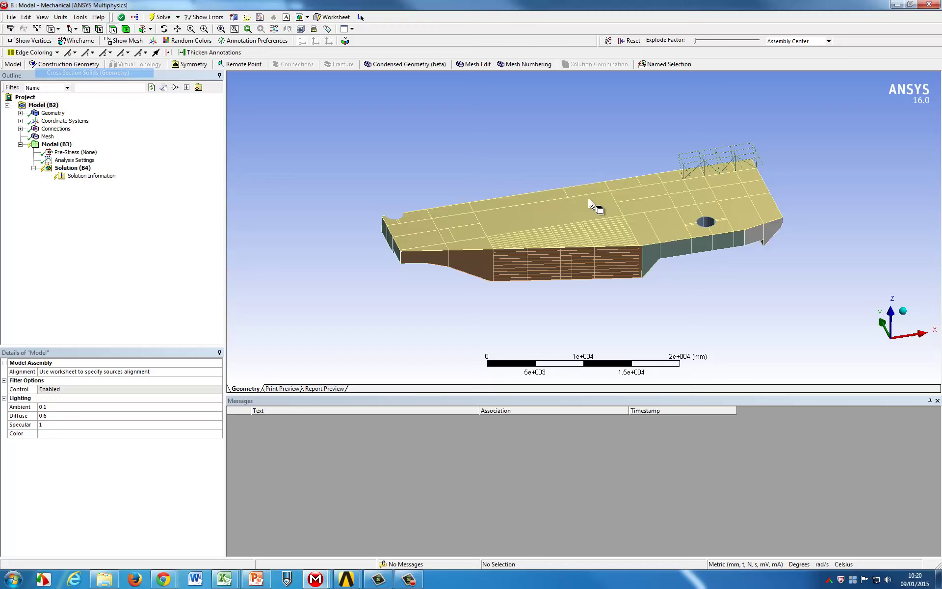
right_click_drag(643, 209, 788, 139)
Insert a Node Merge with the deck faces under the truss as slave, then connect the mesh
right_click(46, 136)
mouse_move(67, 143)
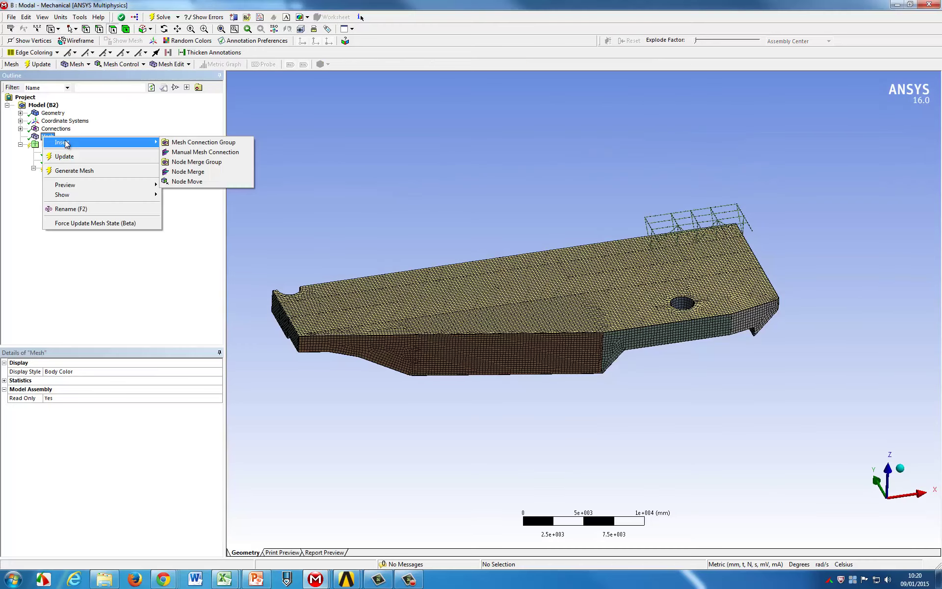
left_click(214, 172)
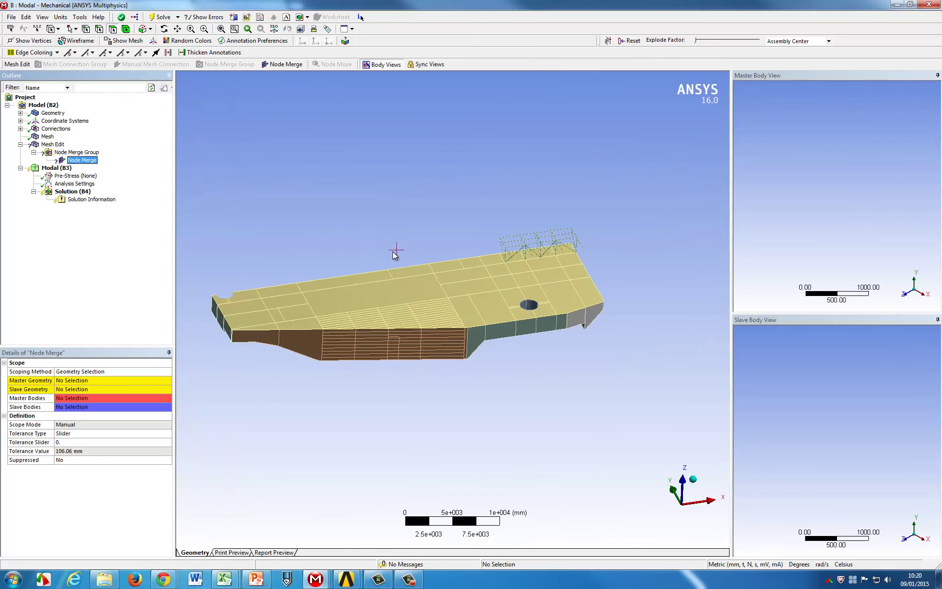
left_click(47, 136)
left_click_drag(612, 297, 768, 223)
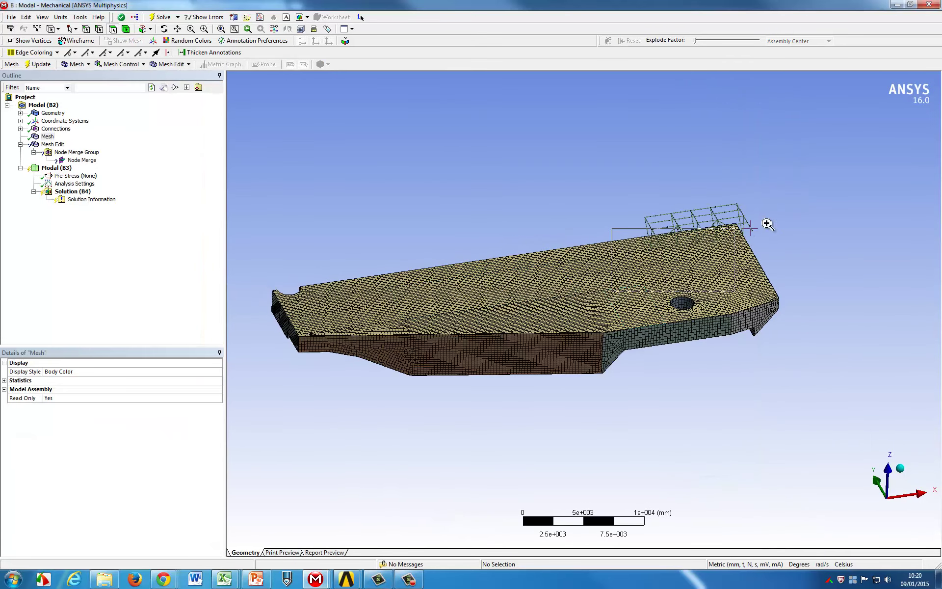
left_click(81, 161)
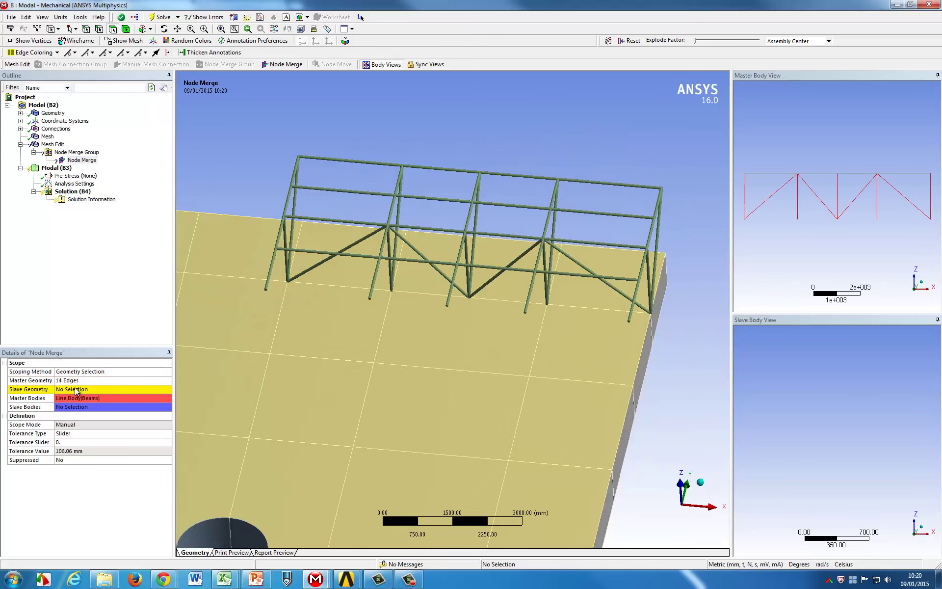
left_click(78, 388)
mouse_move(606, 283)
left_mouse_down()
mouse_move(575, 328)
mouse_move(501, 322)
mouse_move(500, 290)
mouse_move(340, 306)
mouse_move(340, 260)
mouse_move(214, 260)
mouse_move(368, 267)
left_mouse_up()
left_click(80, 390)
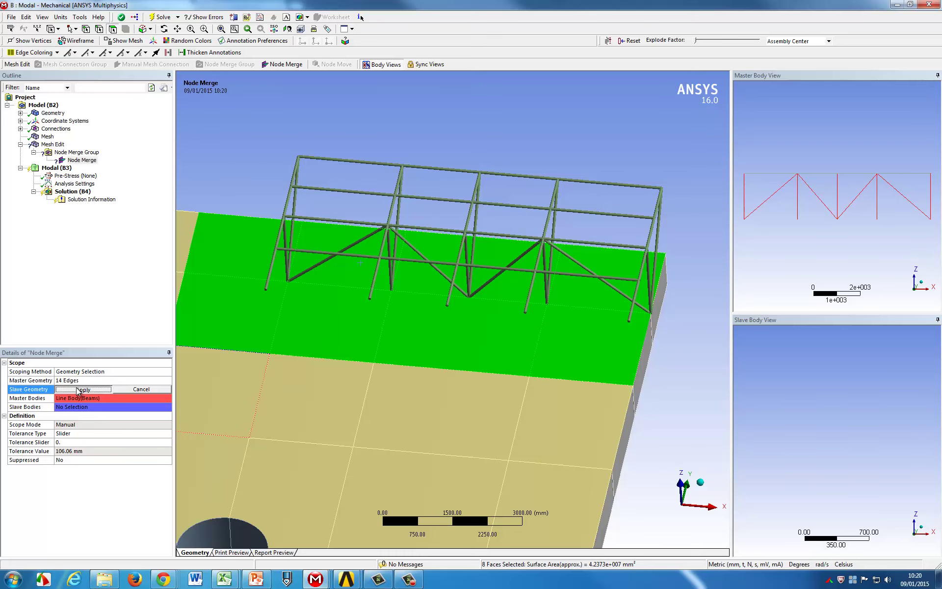
right_click(51, 145)
left_click(79, 165)
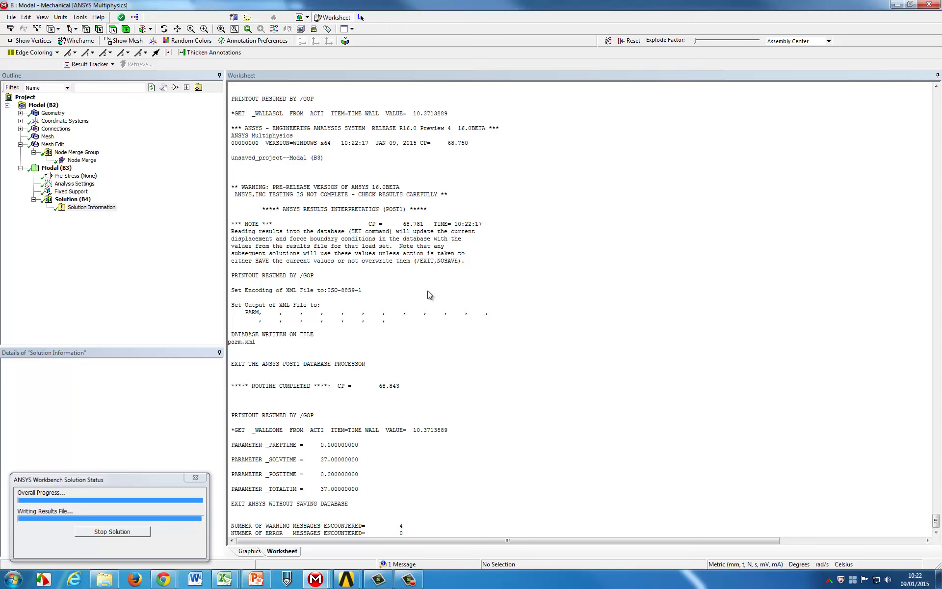
Select all six solved mode frequencies and create a mode shape result for each
left_click(72, 199)
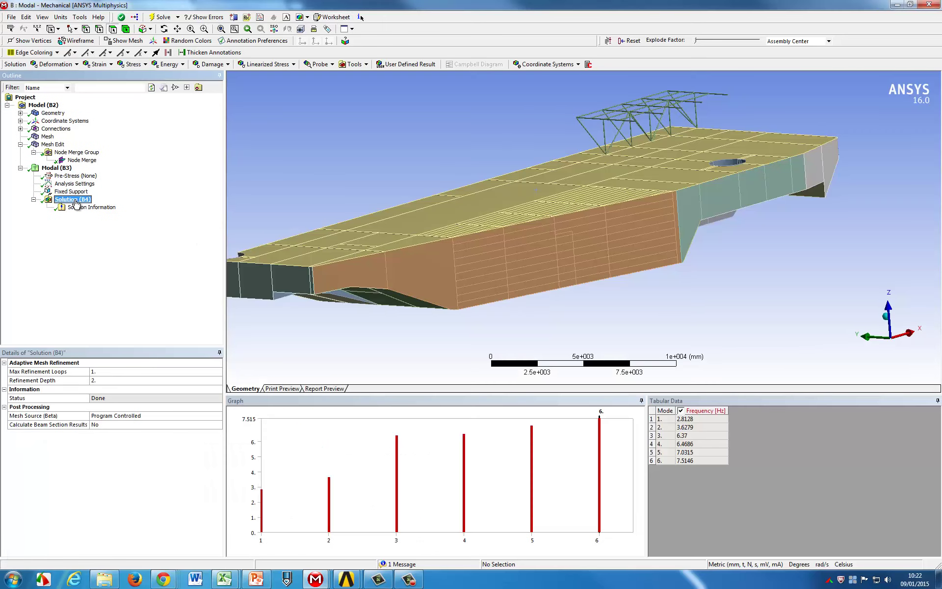
right_click(698, 433)
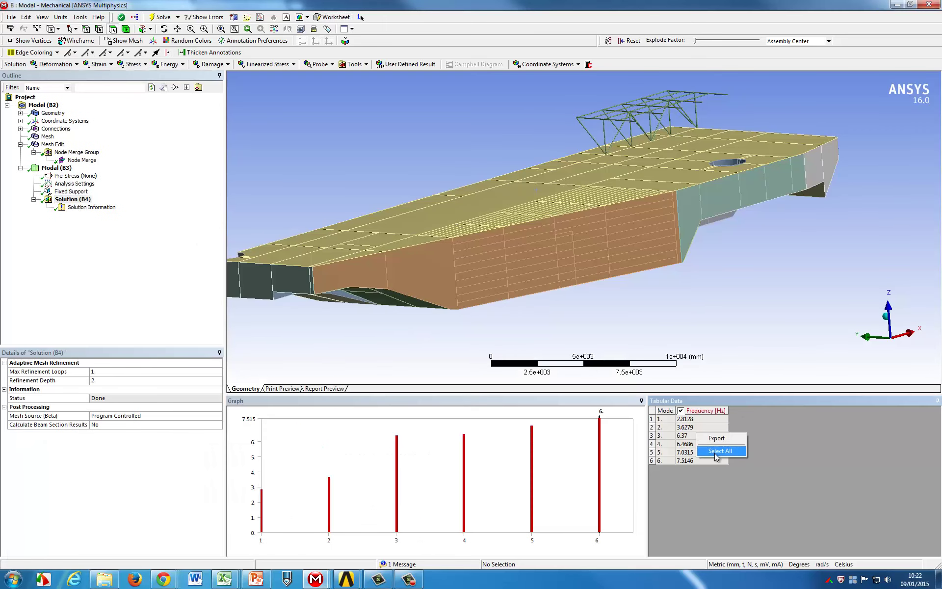
left_click(716, 454)
right_click(716, 447)
left_click(716, 452)
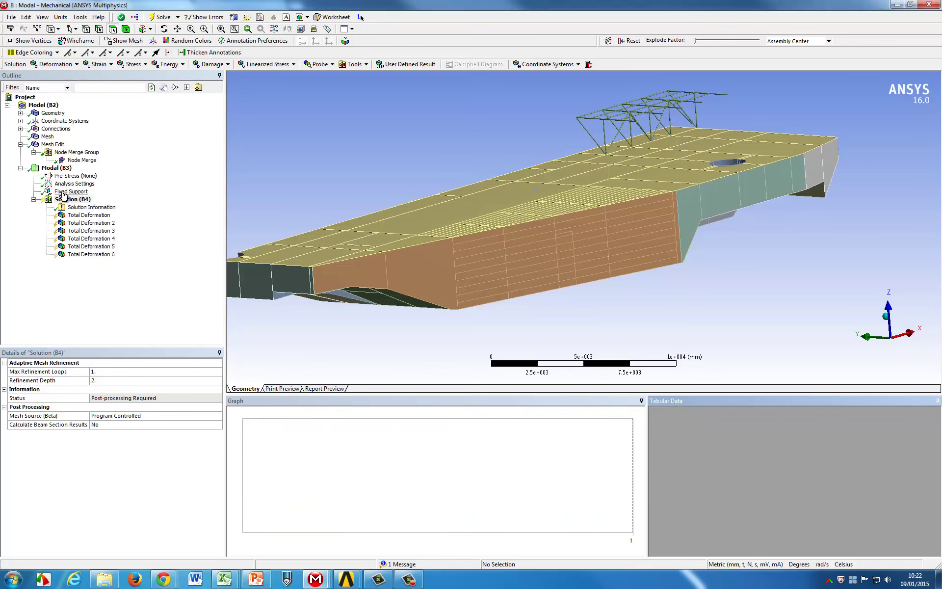
Evaluate all results and view mode 1 total deformation at 2.8128 Hz, peaking 1.4955 mm on the truss
right_click(60, 198)
left_click(86, 216)
left_click(88, 216)
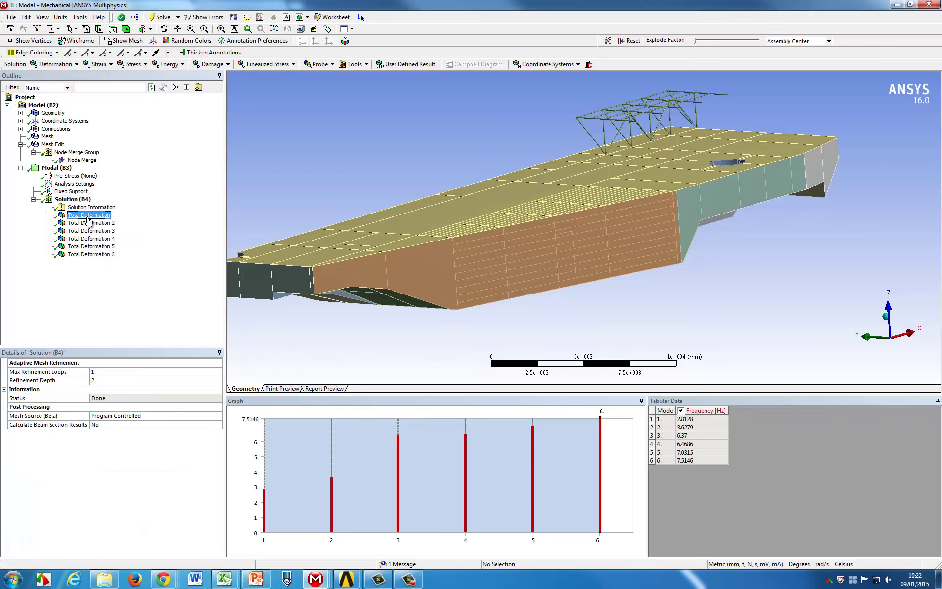
middle_click_drag(491, 258, 517, 256)
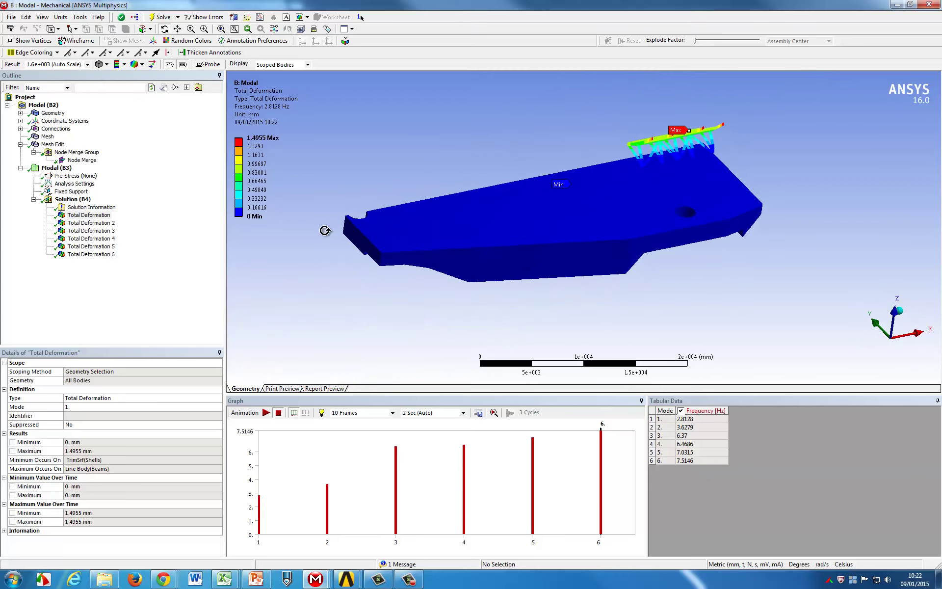
scroll(701, 153, "up", 5)
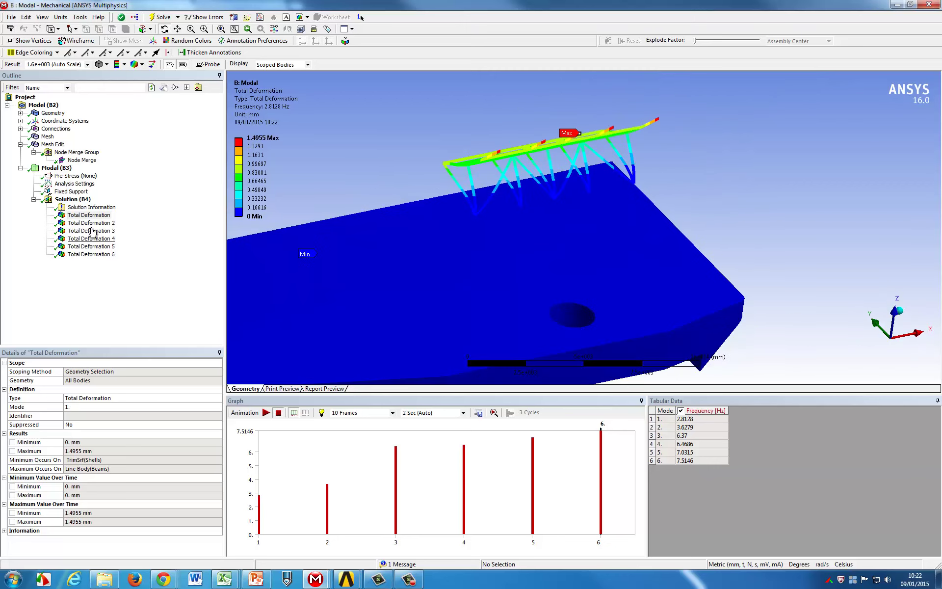